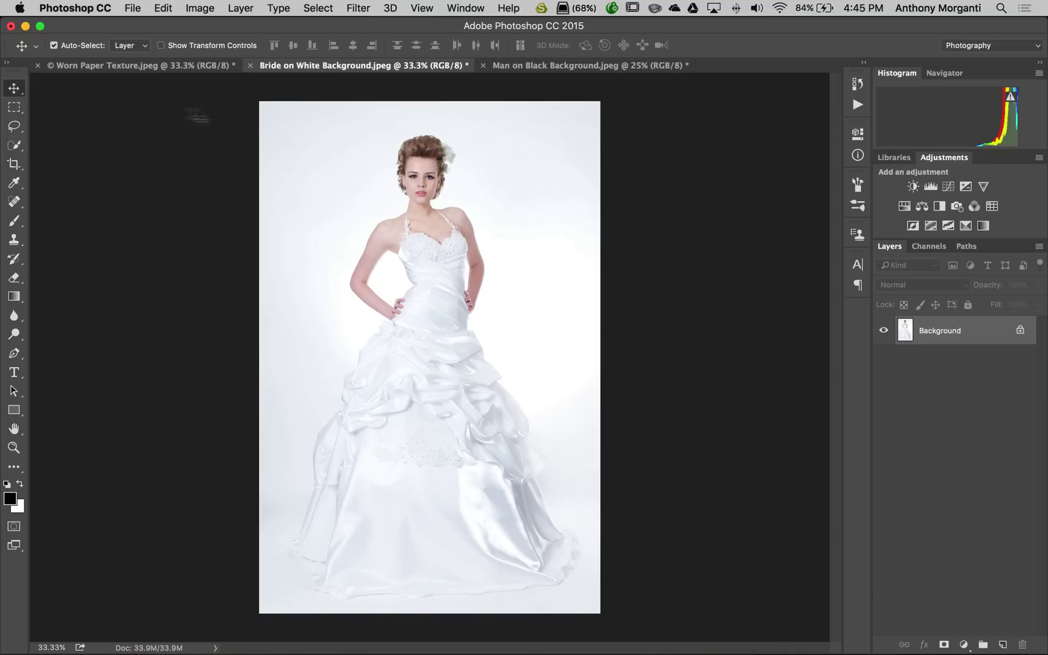
Preview the Worn Paper Texture, Bride on White Background and Man on Black Background images in turn.
left_click(146, 65)
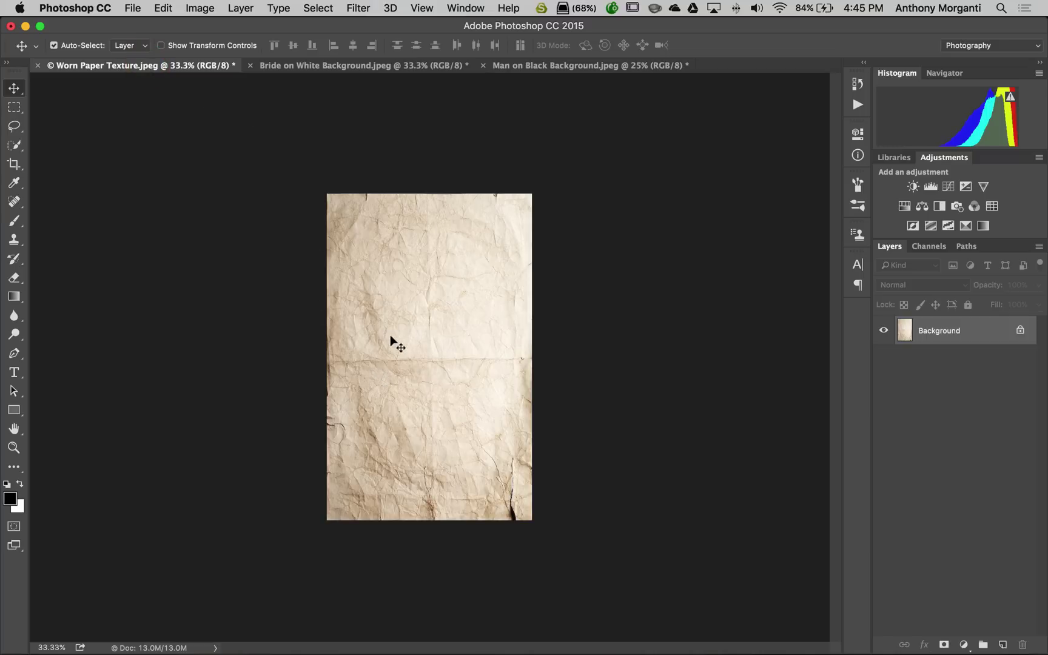
left_click(310, 70)
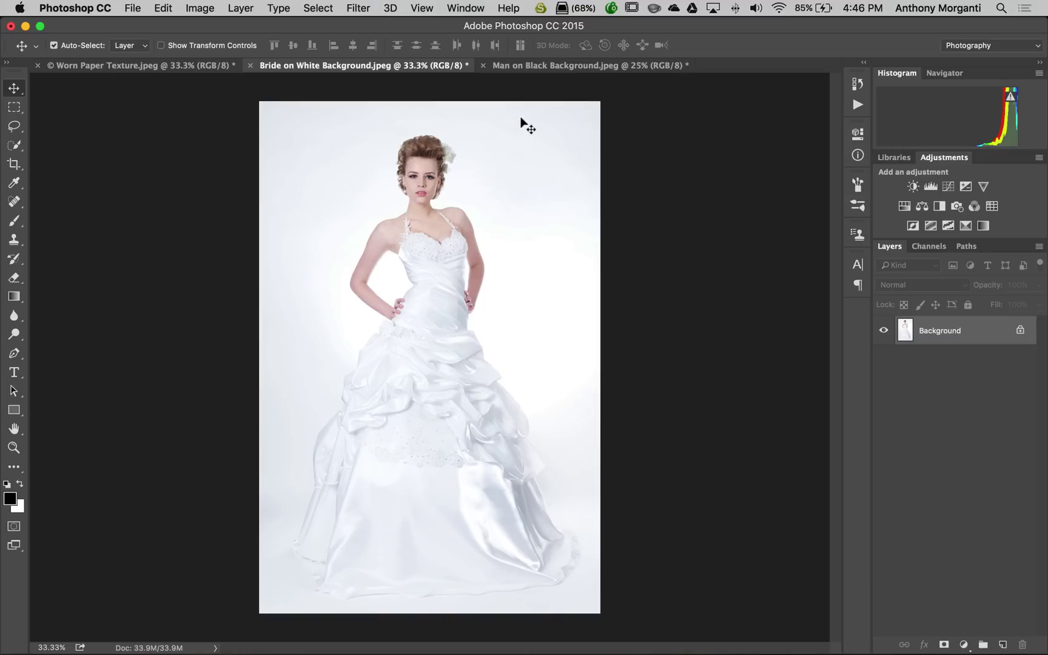
left_click(552, 68)
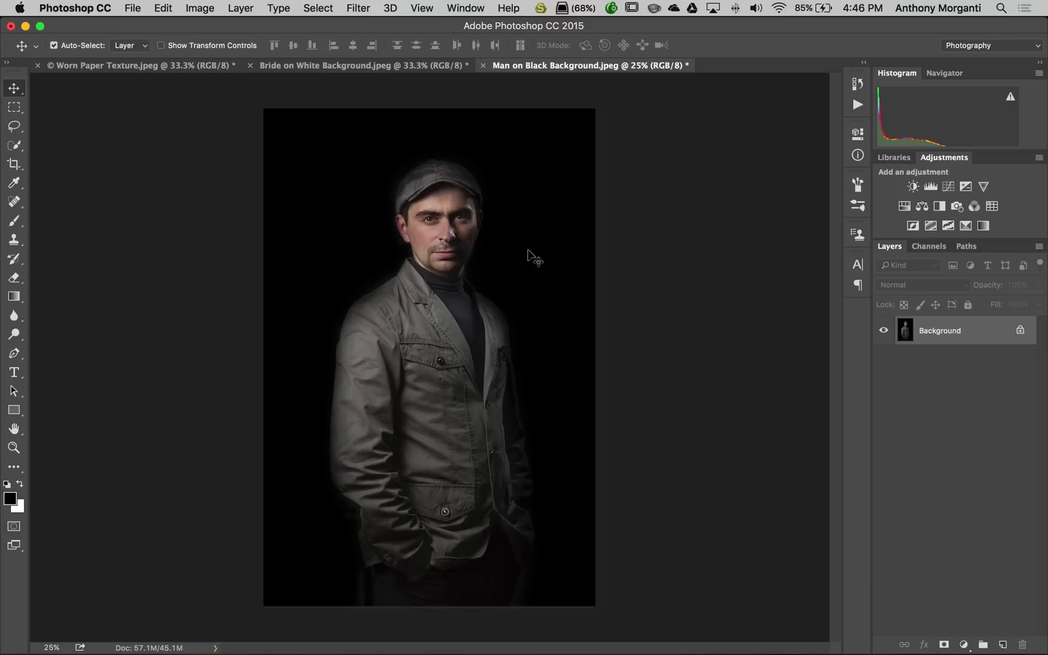
Drag the worn paper texture onto the bride photo, Shift-centered, creating Layer 1.
left_click(280, 64)
left_click(157, 65)
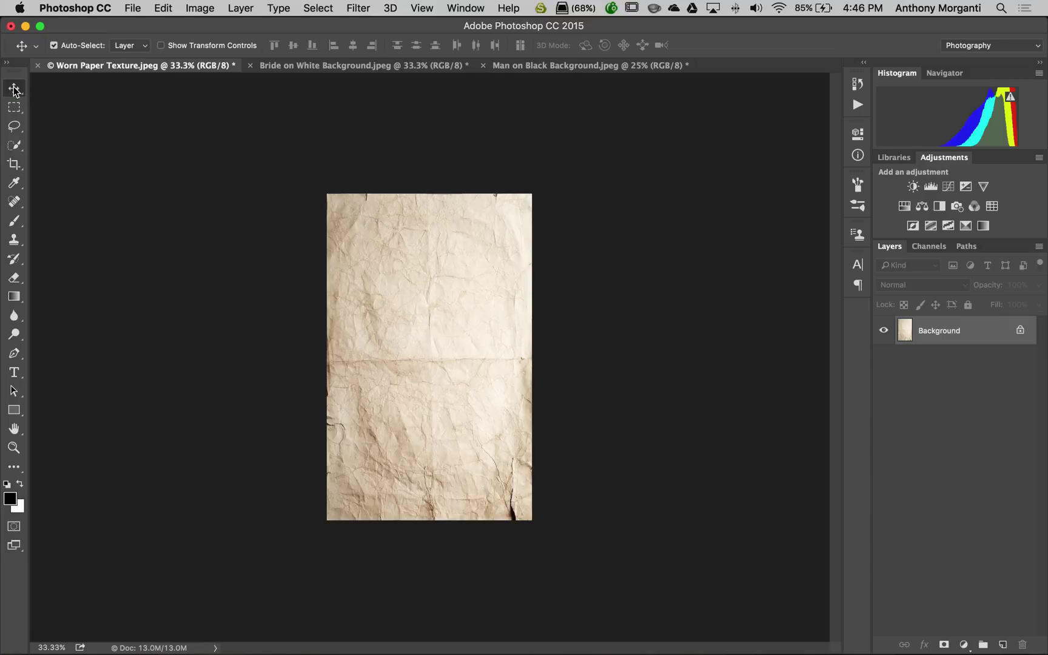
left_click_drag(420, 353, 422, 320)
key("shift")
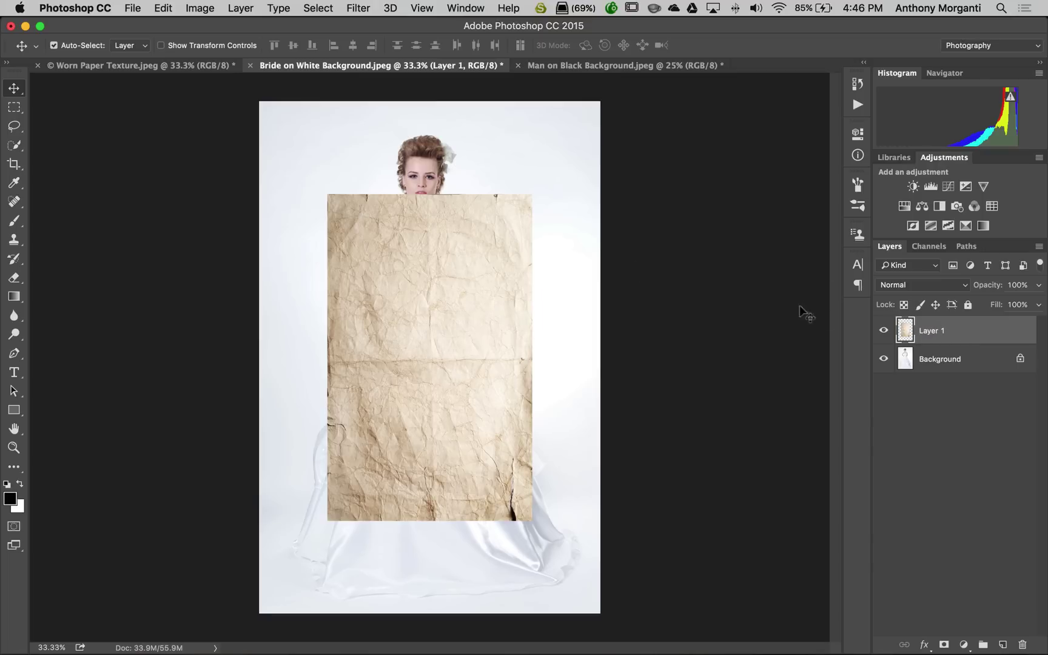
Free-transform the paper layer to about 167% × 157% so it fills the bride canvas.
key("super+t")
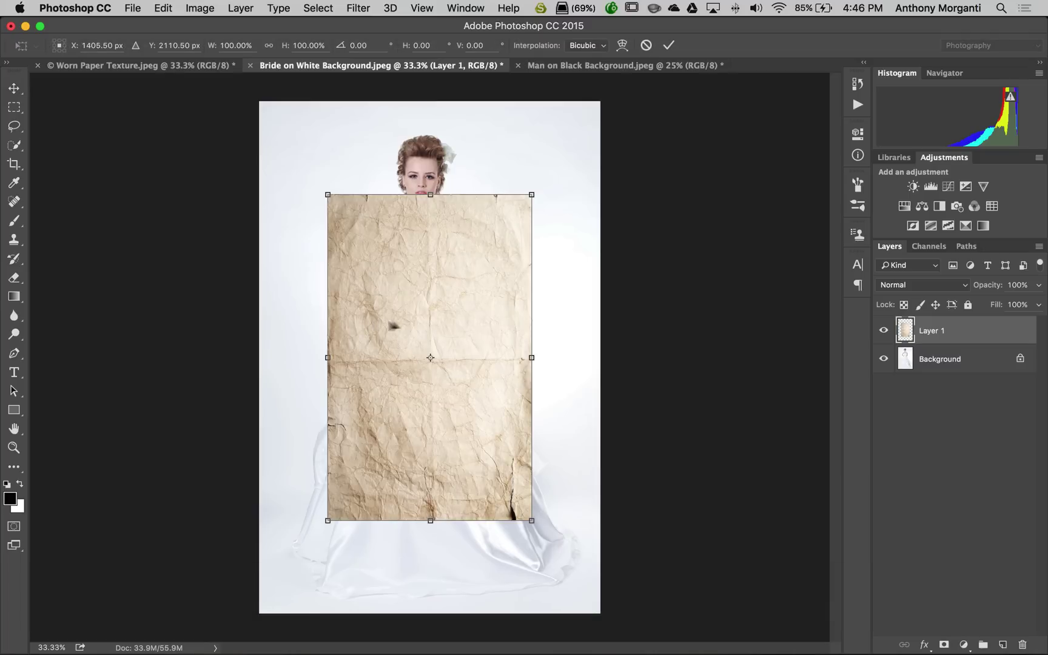
left_click_drag(410, 317, 347, 232)
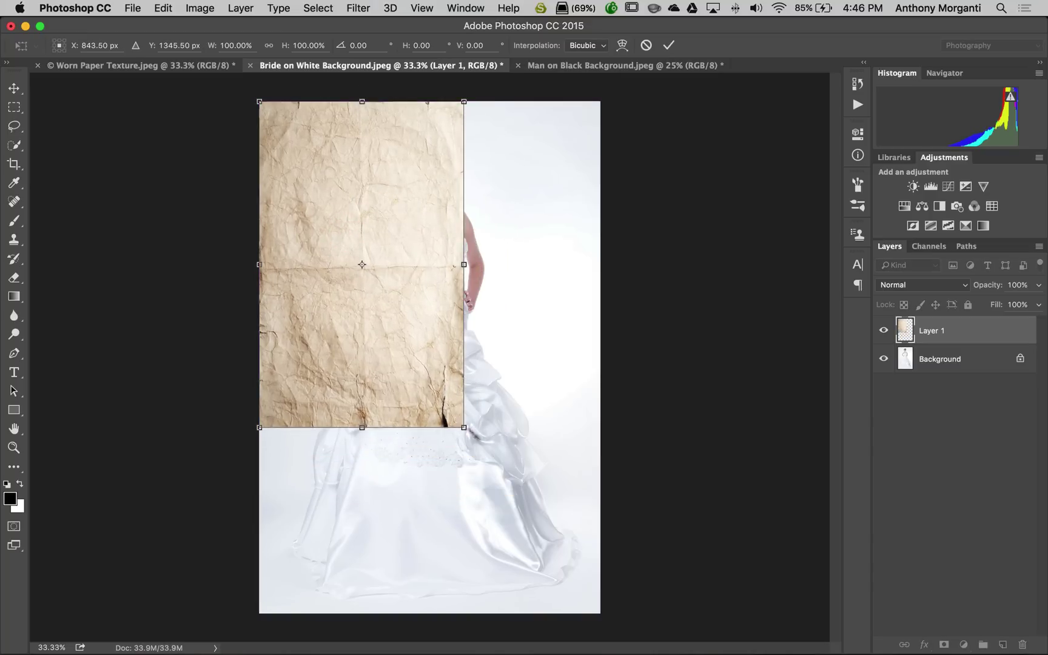
left_click_drag(473, 434, 600, 614)
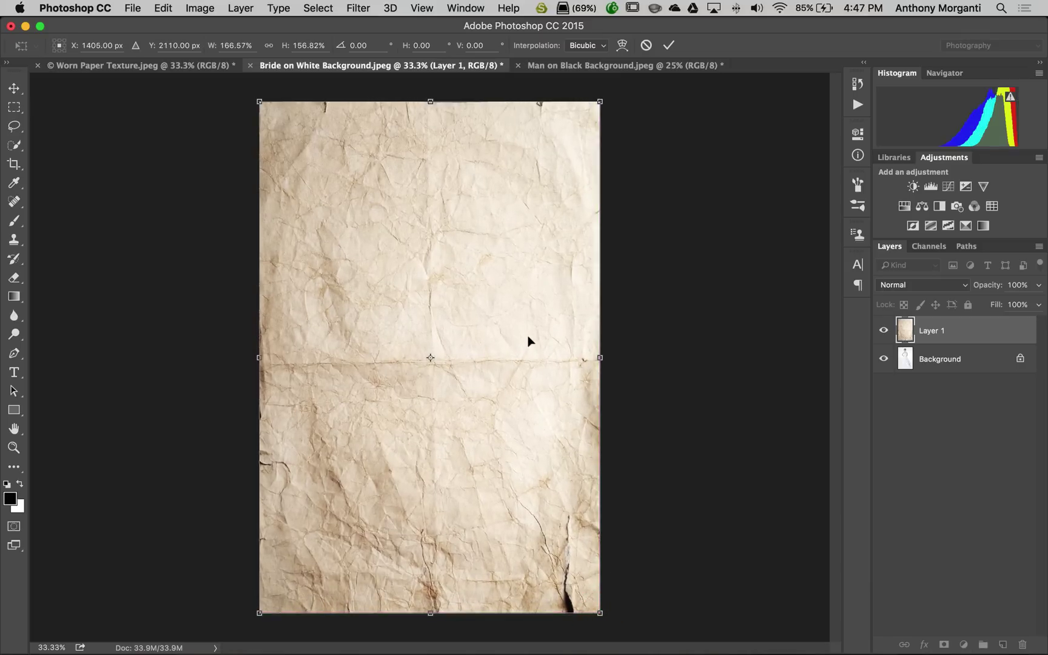
left_click(670, 45)
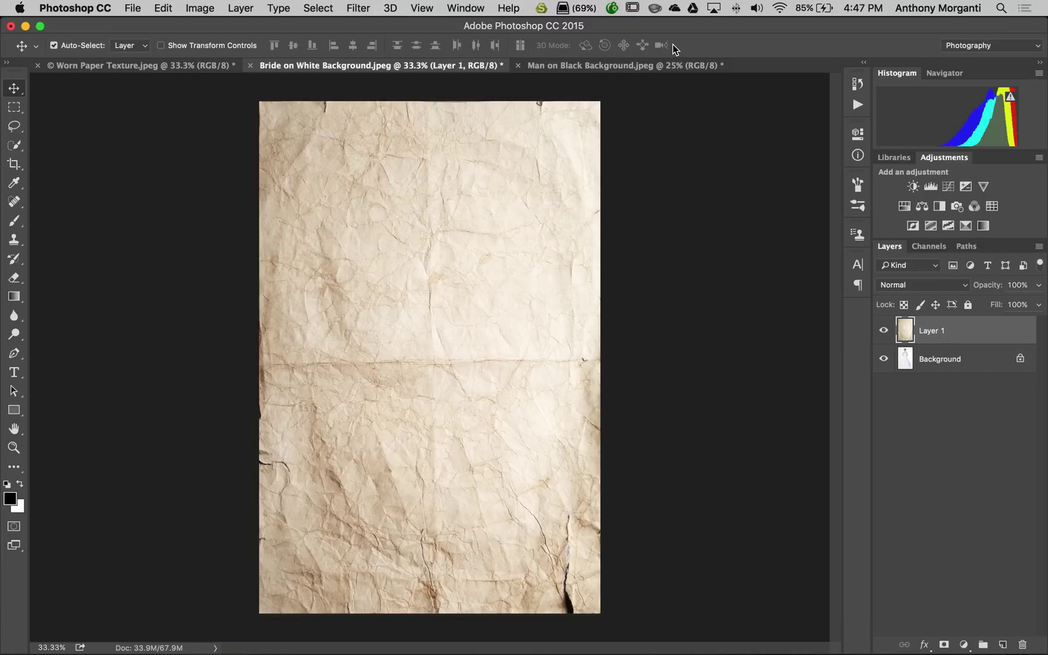
Set the paper layer's blend mode to Linear Burn and its opacity to 80%.
left_click(966, 289)
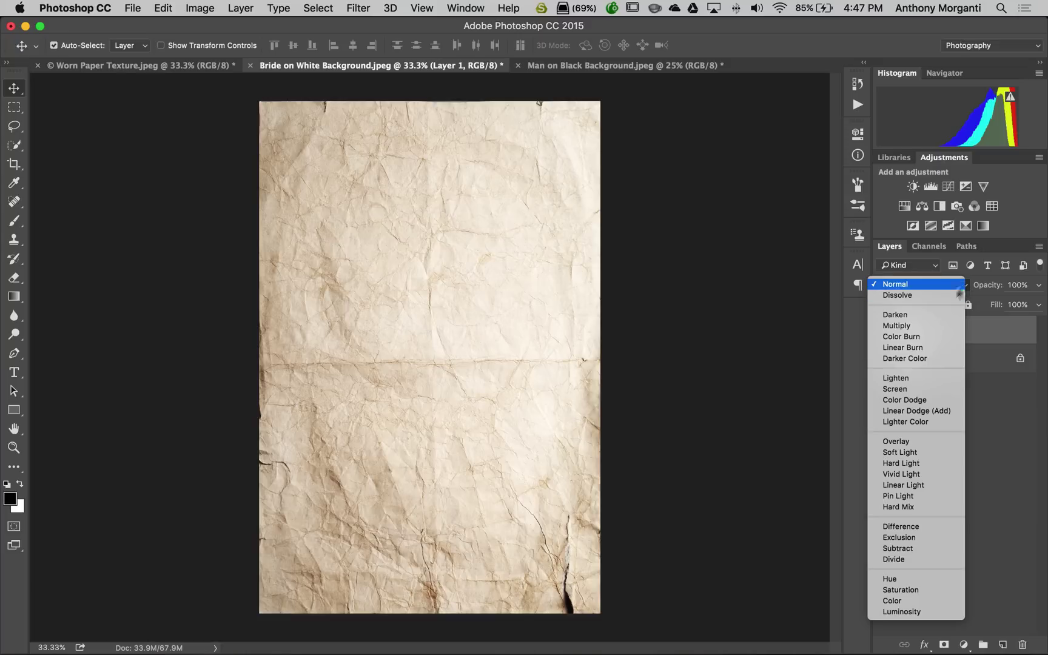
left_click(904, 327)
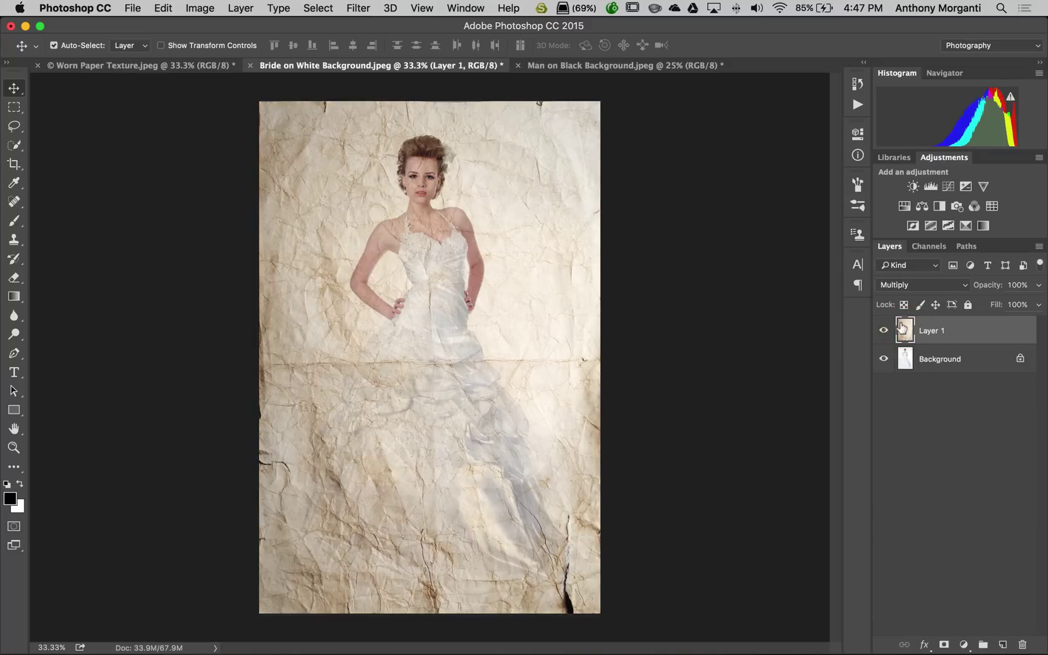
left_click(949, 285)
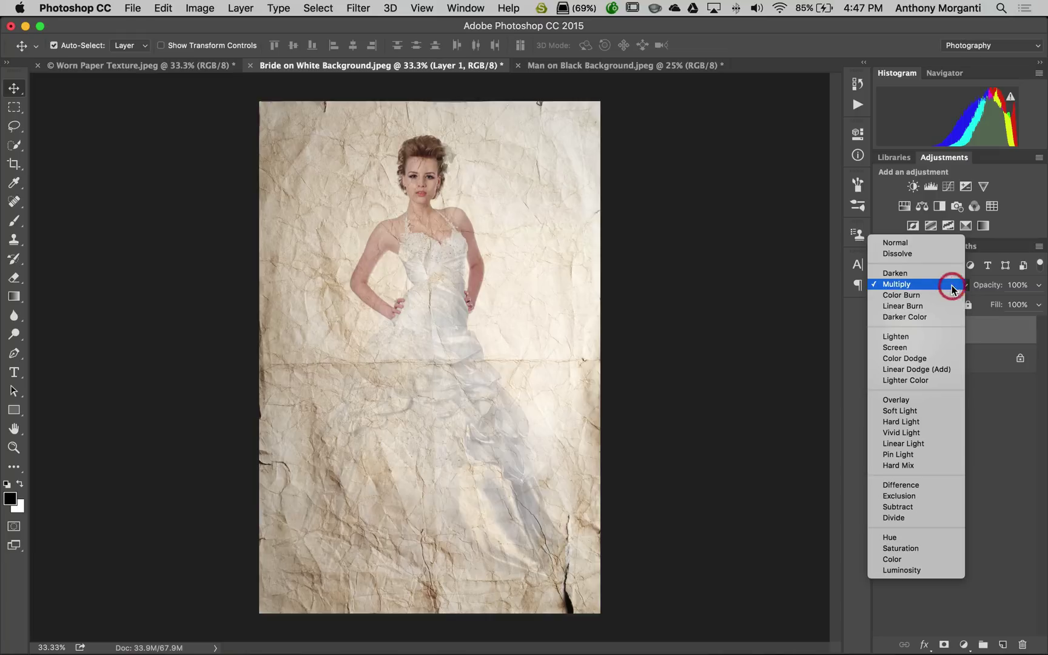
left_click(929, 307)
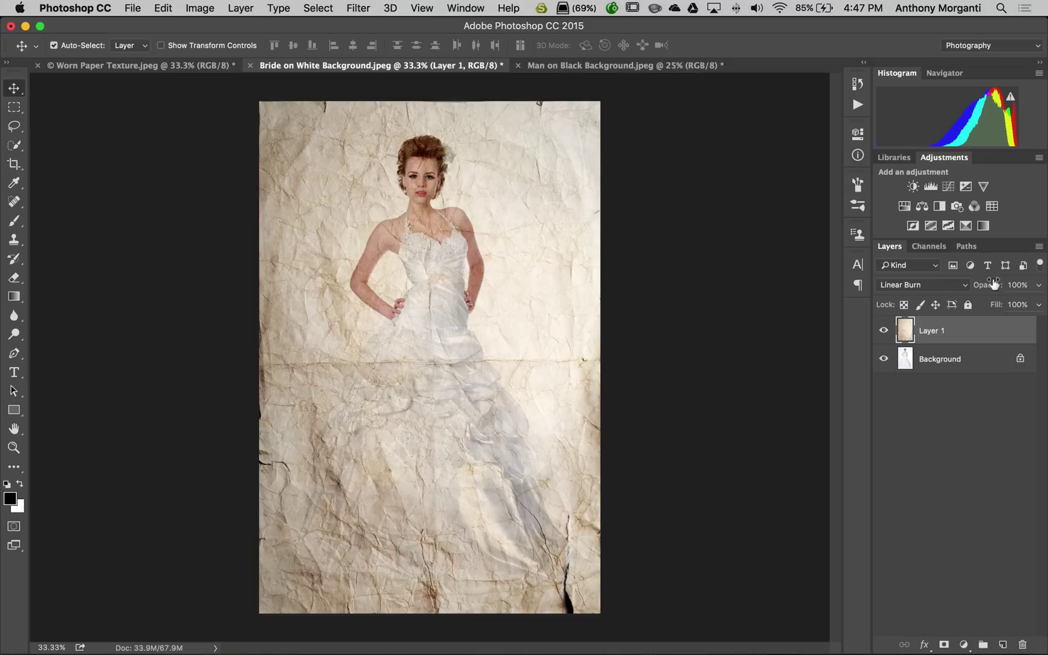
mouse_move(993, 284)
left_mouse_down()
mouse_move(927, 283)
mouse_move(978, 284)
left_mouse_up()
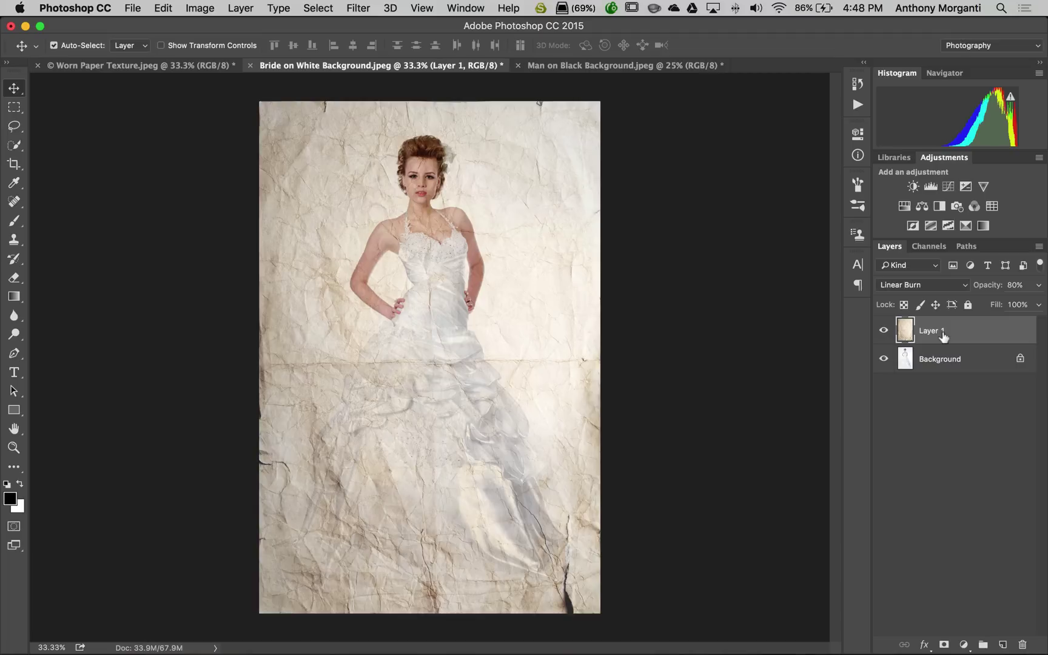
Colorize the paper texture with Hue/Saturation at hue 63 and saturation 37.
key("super")
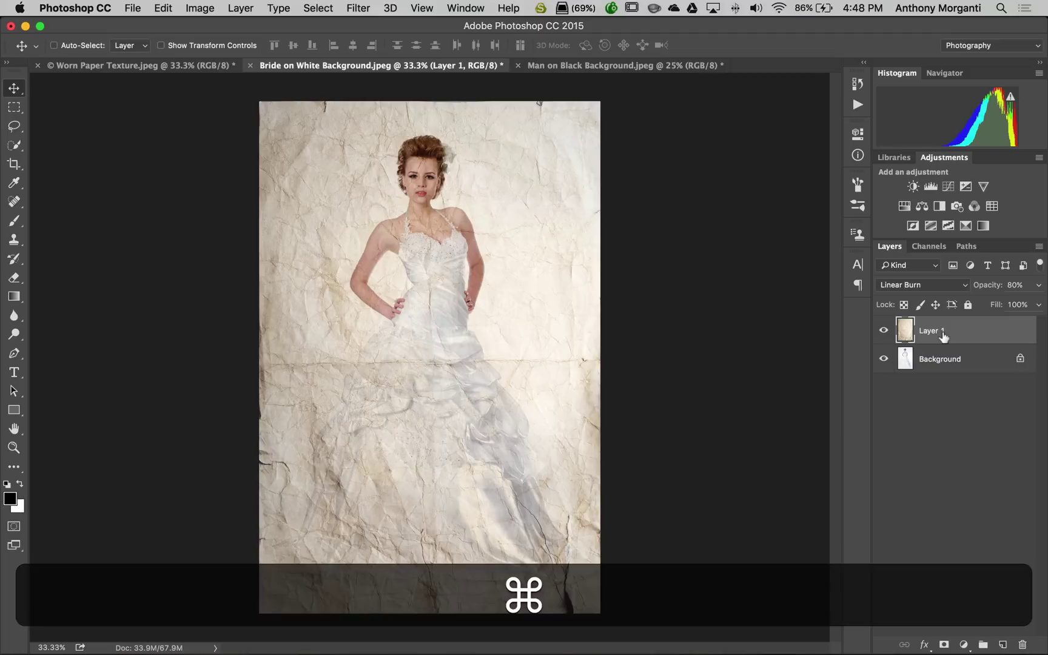
key("super+u")
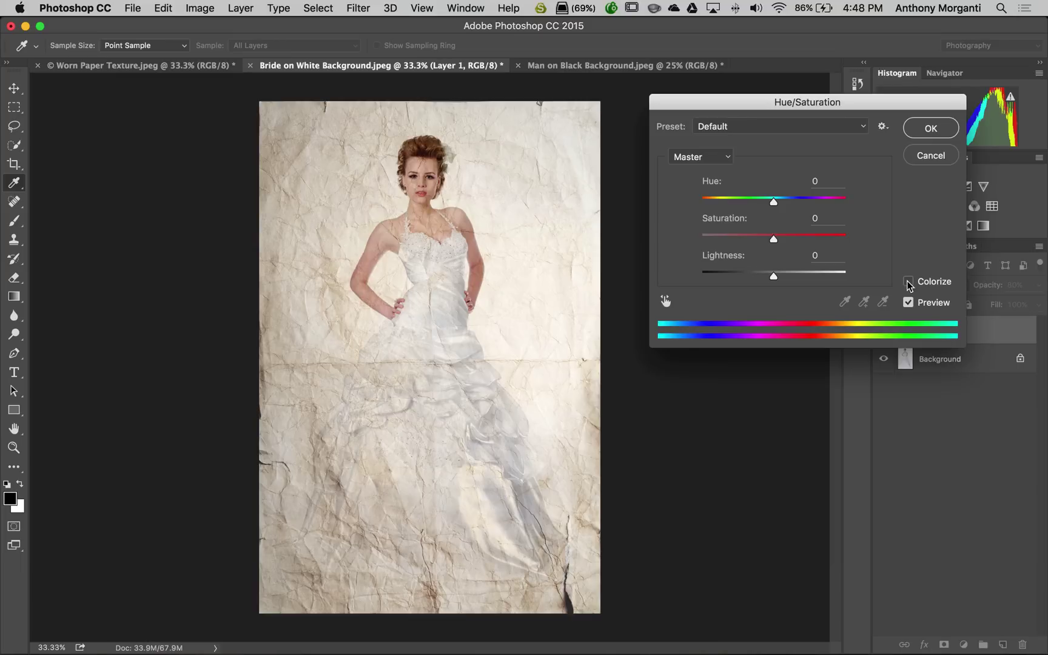
left_click(907, 282)
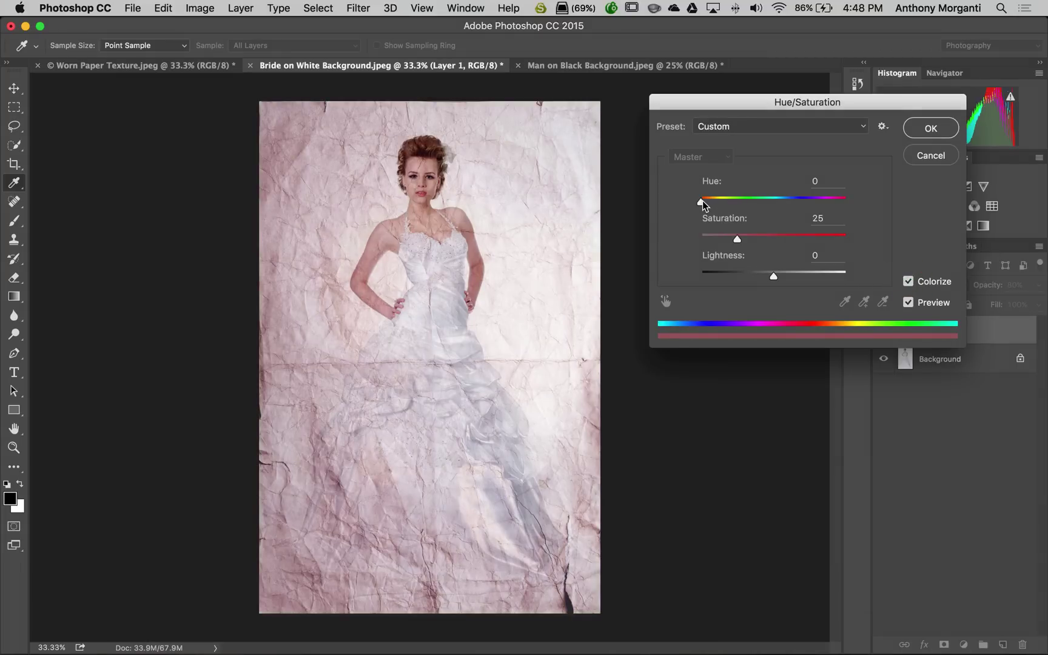
left_click_drag(702, 205, 773, 281)
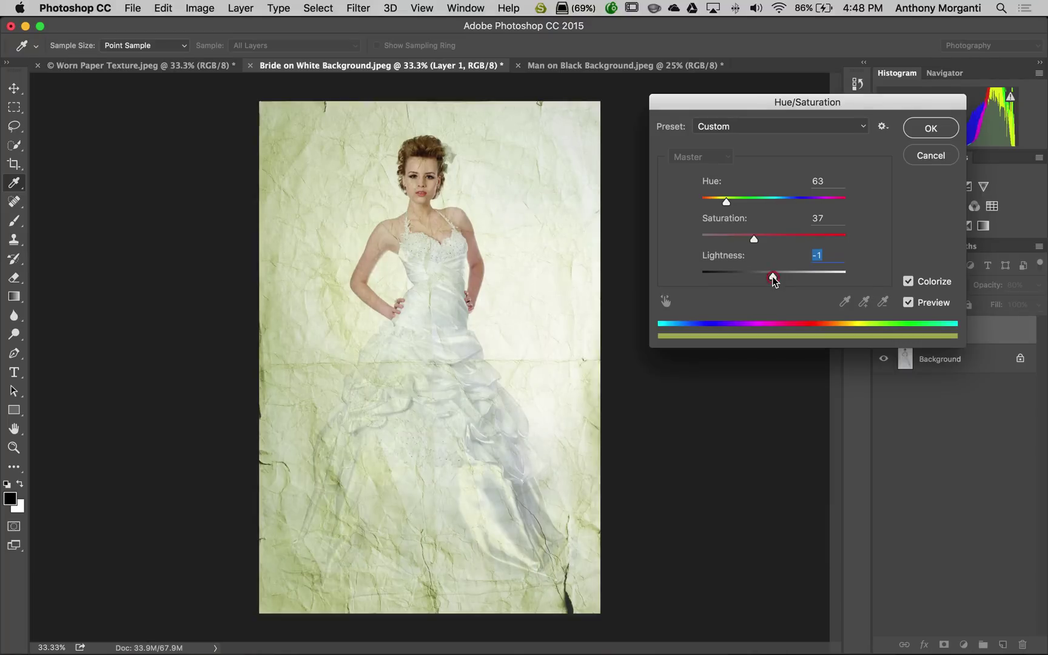
left_click(929, 129)
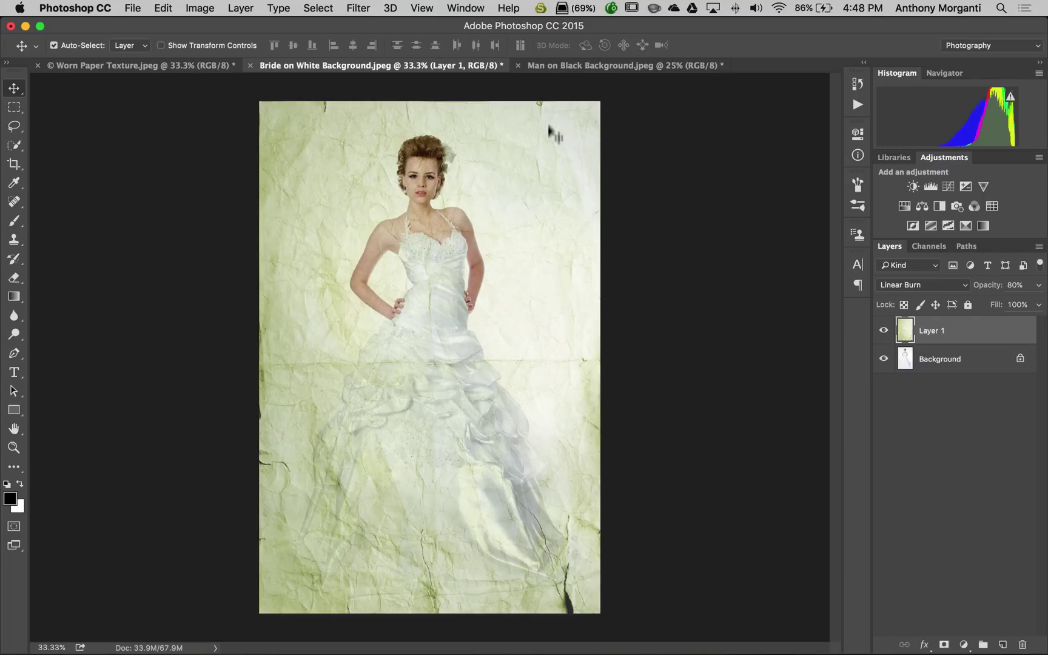
Drag the worn paper texture onto the man photo, Shift-centered, as Layer 1.
left_click(585, 65)
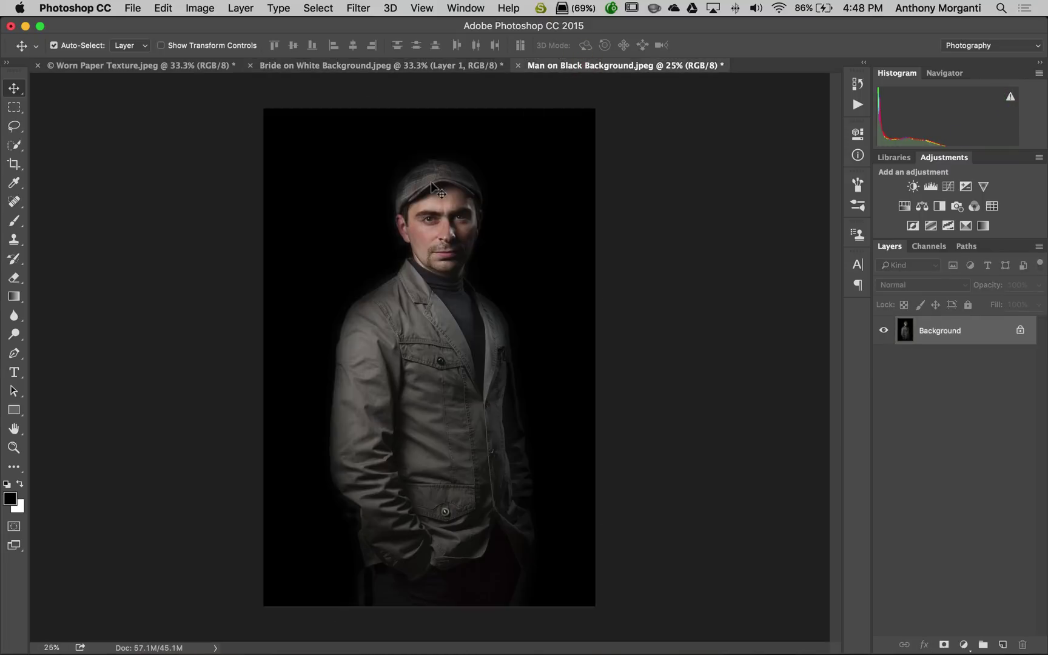
left_click(82, 63)
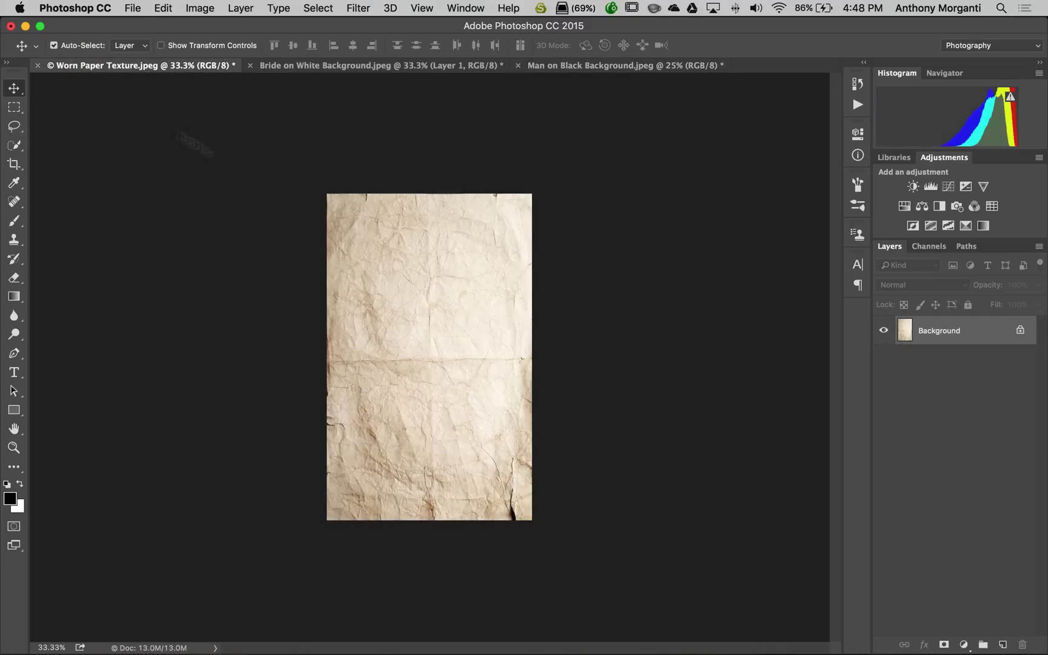
left_click_drag(416, 343, 435, 294)
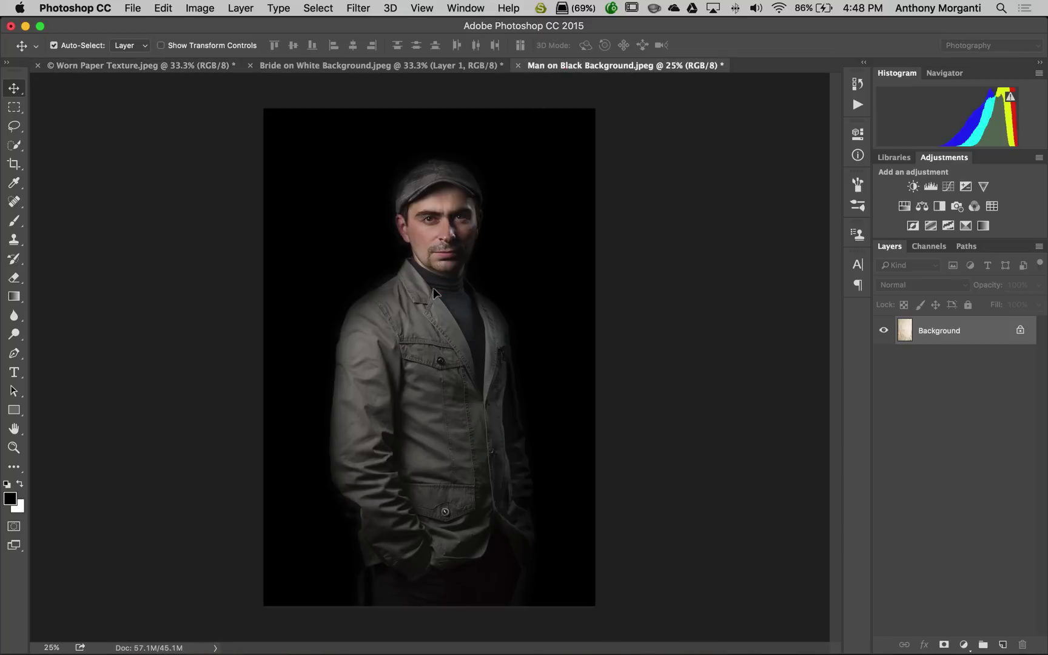
key("shift")
left_click_drag(434, 293, 434, 294)
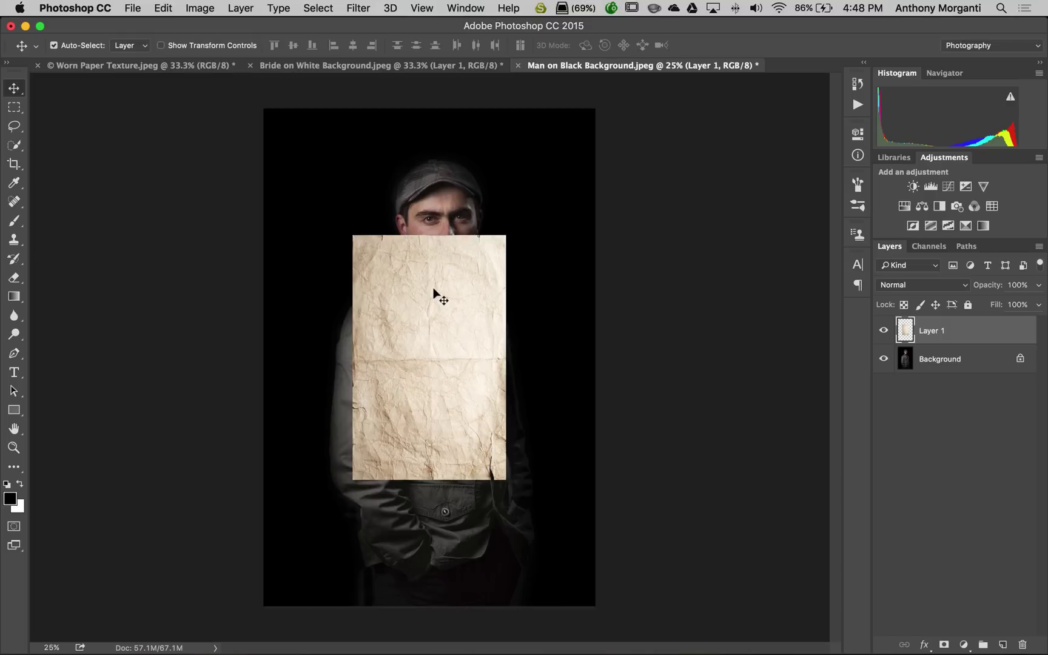
Free-transform the paper layer to about 216% × 203% so it fills the canvas.
key("super+t")
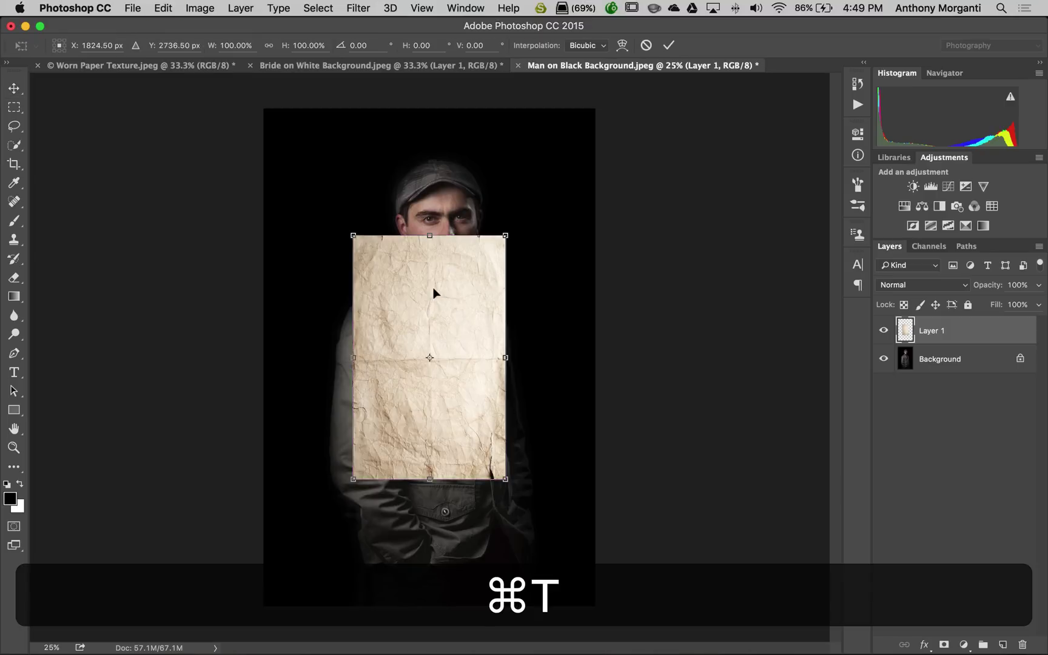
left_click_drag(428, 308, 344, 187)
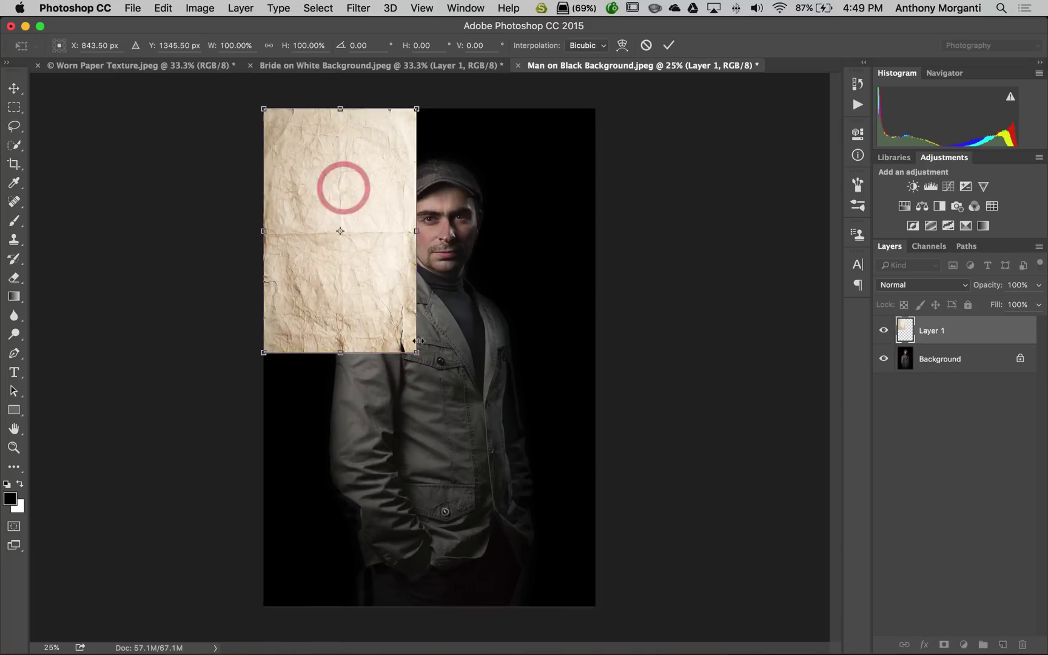
left_click_drag(412, 348, 595, 608)
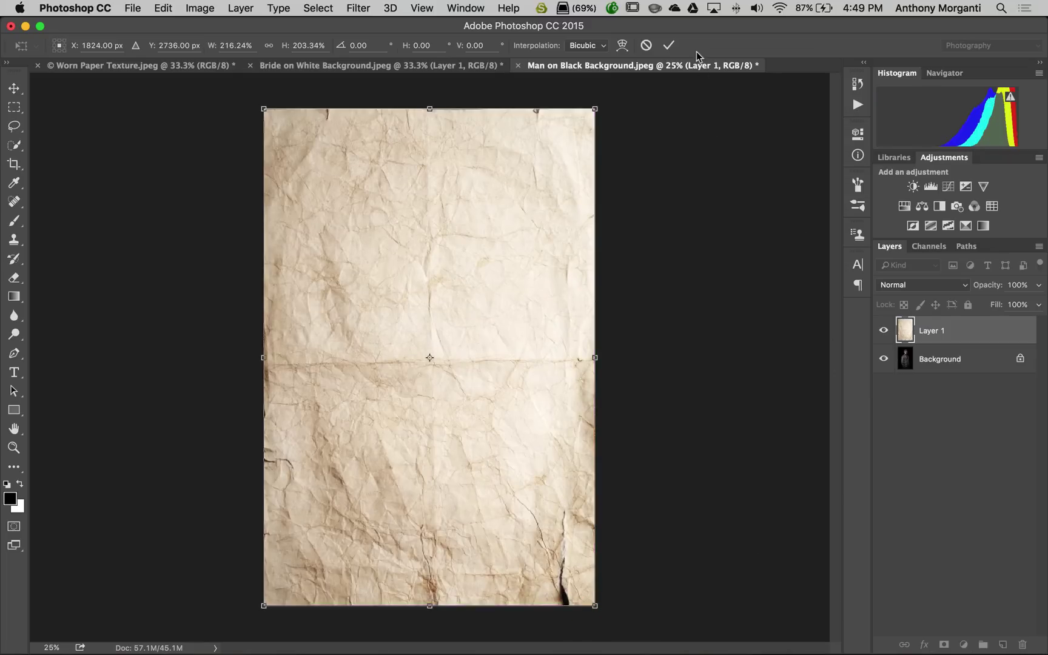
left_click(668, 46)
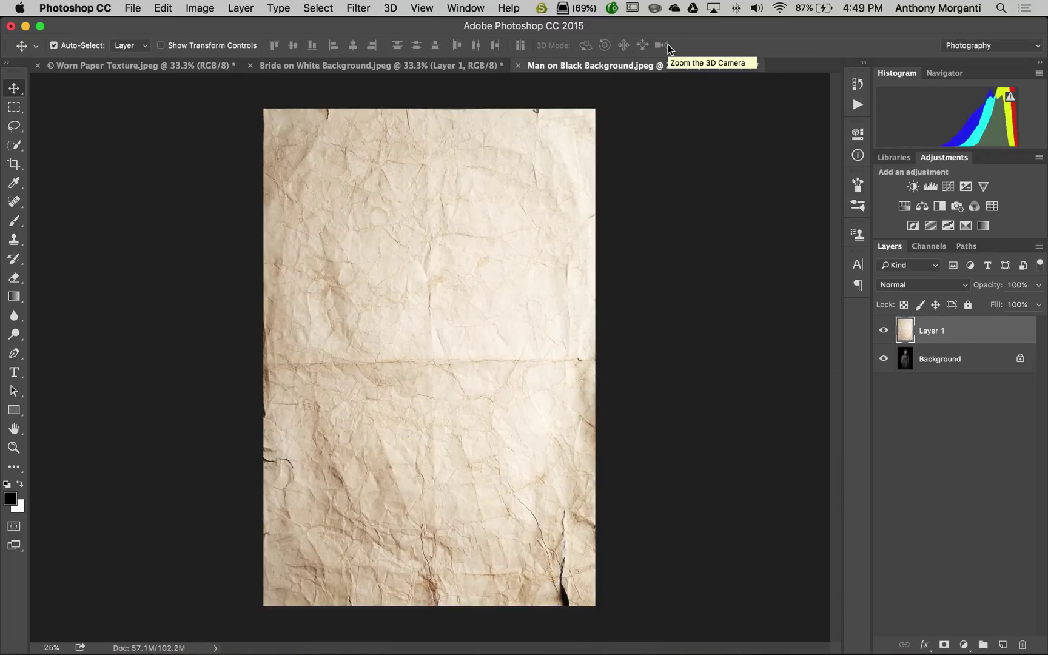
Set the paper layer to Screen blend mode and invert its colours.
left_click(953, 288)
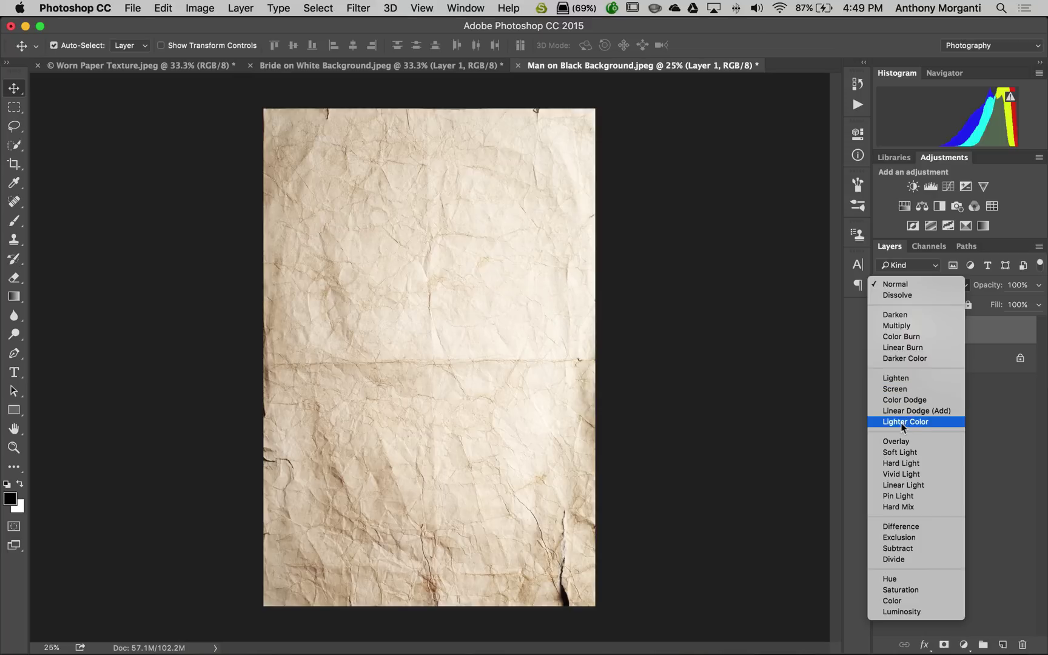
left_click(895, 391)
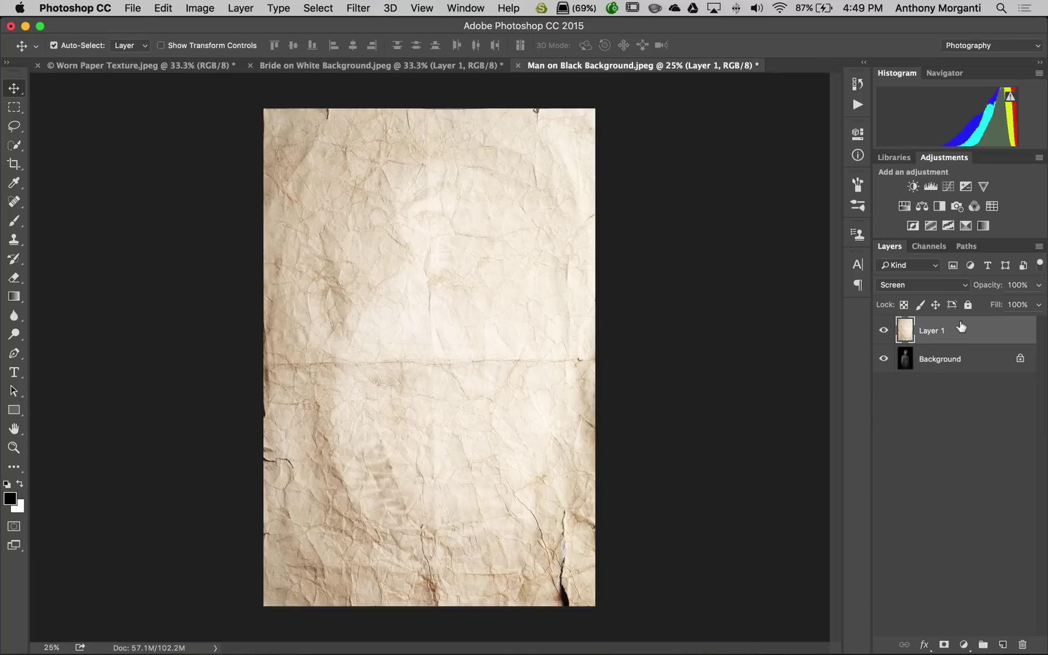
key("super+i")
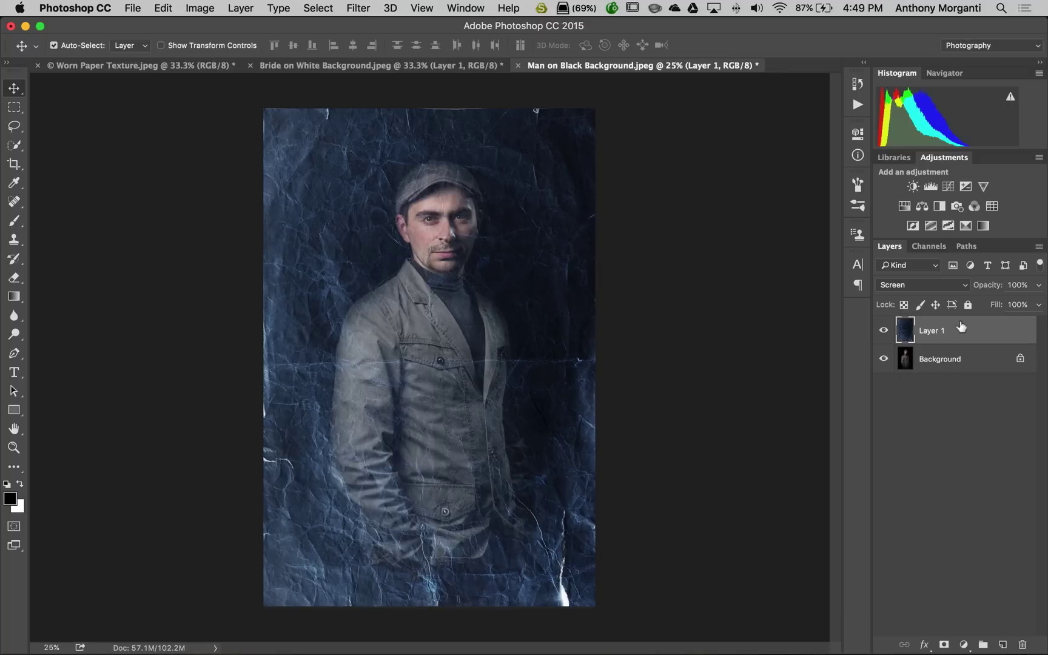
Switch the paper layer's blend mode from Linear Dodge (Add) to Lighter Color.
left_click(959, 289)
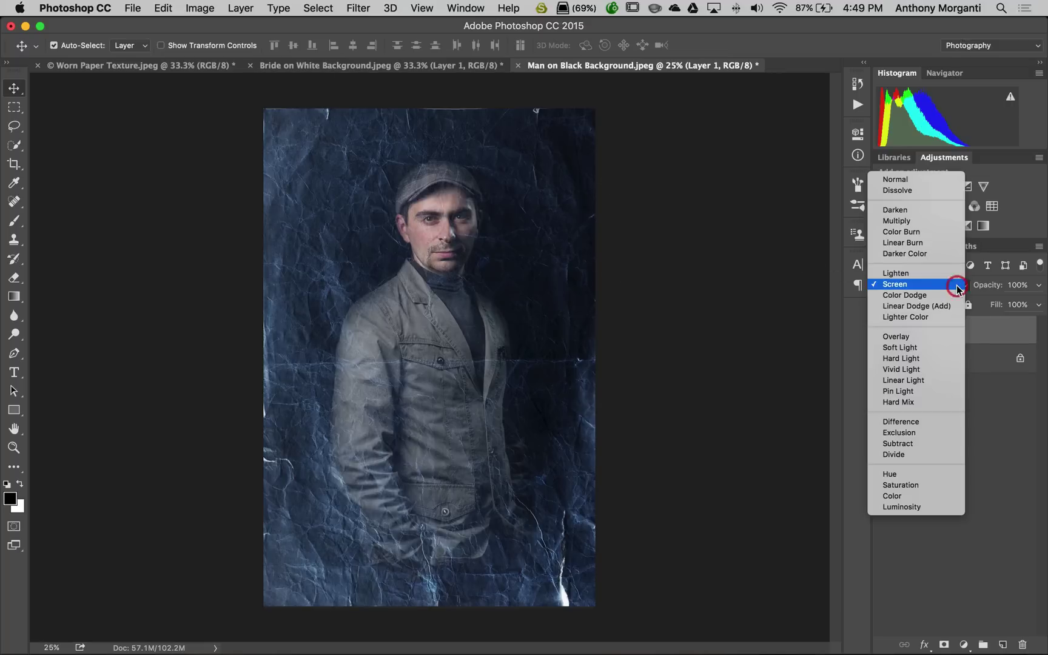
left_click(934, 306)
left_click(949, 286)
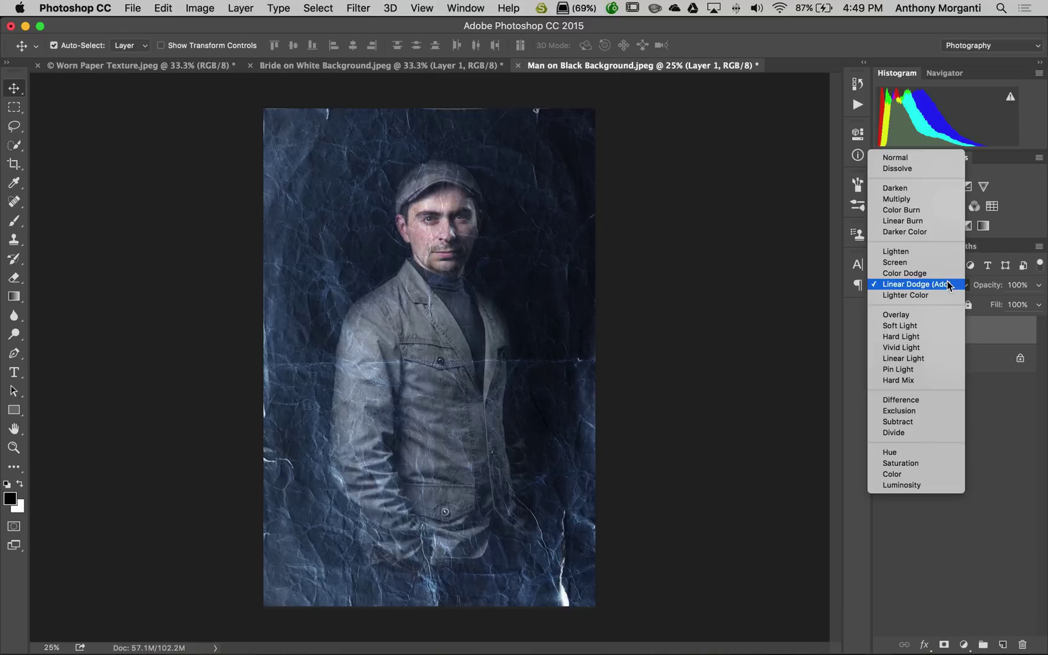
left_click(943, 296)
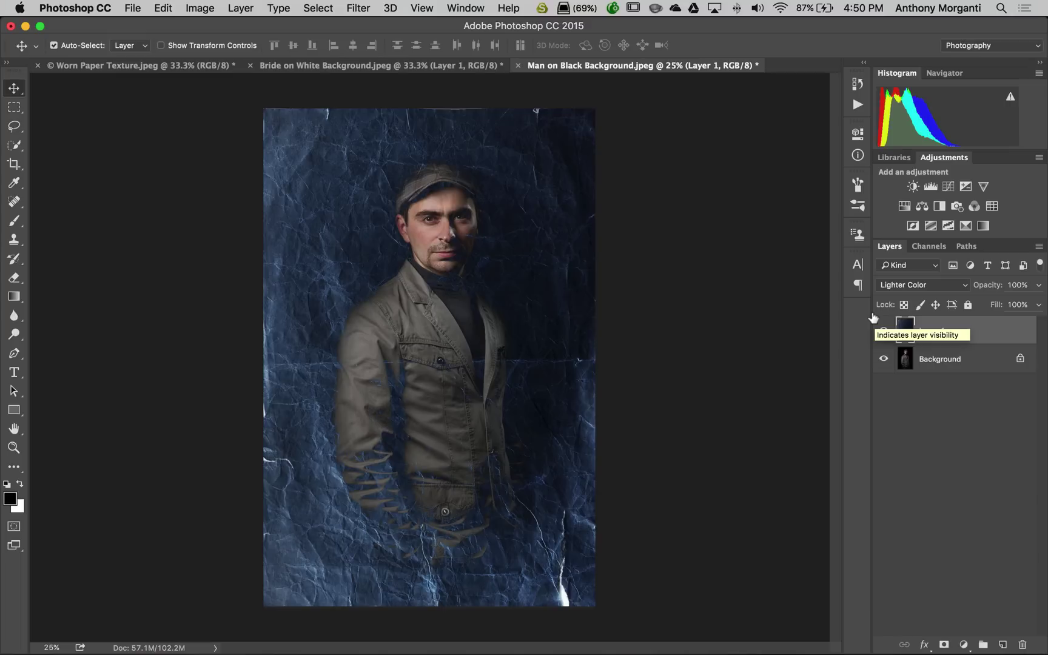
Colorize the paper with Hue/Saturation at hue 59, saturation 15, lightness -11.
key("super+u")
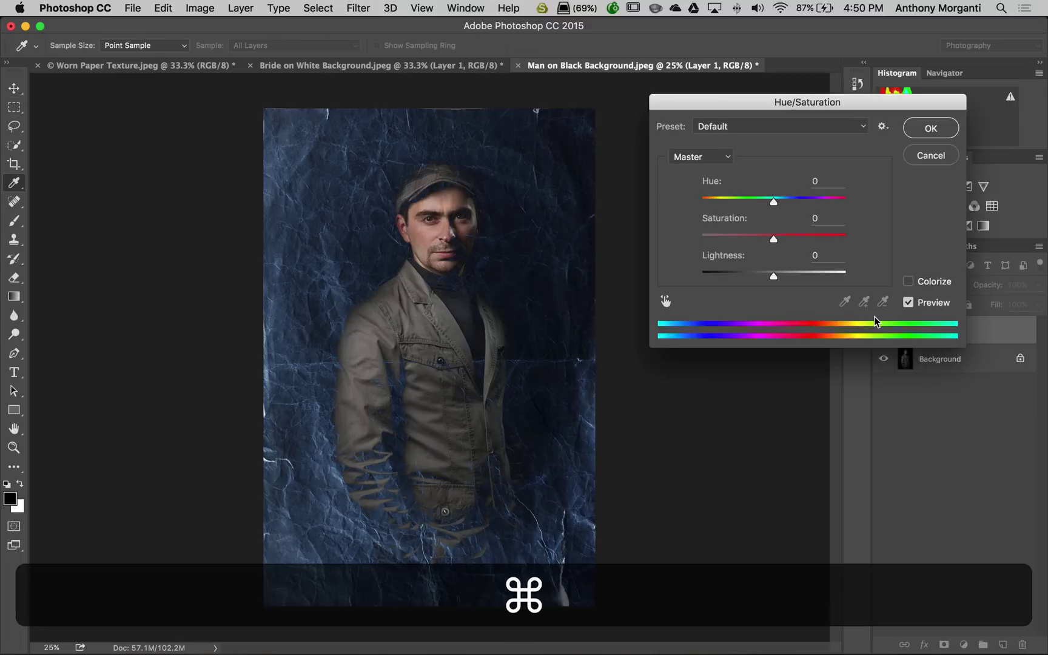
left_click_drag(812, 106, 766, 108)
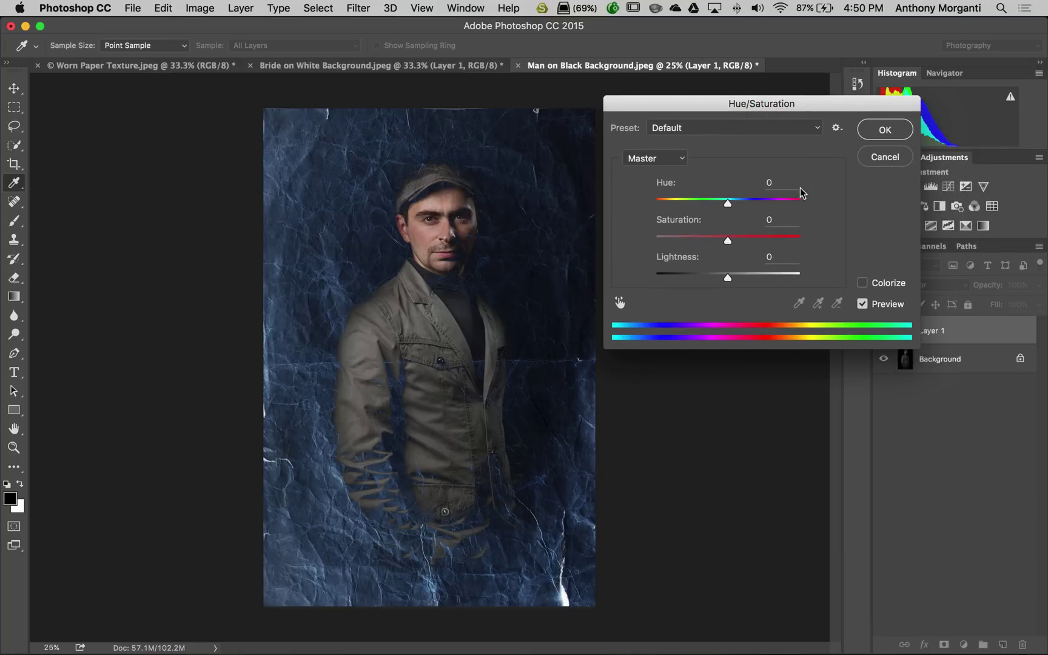
left_click(862, 283)
left_click_drag(657, 204, 677, 244)
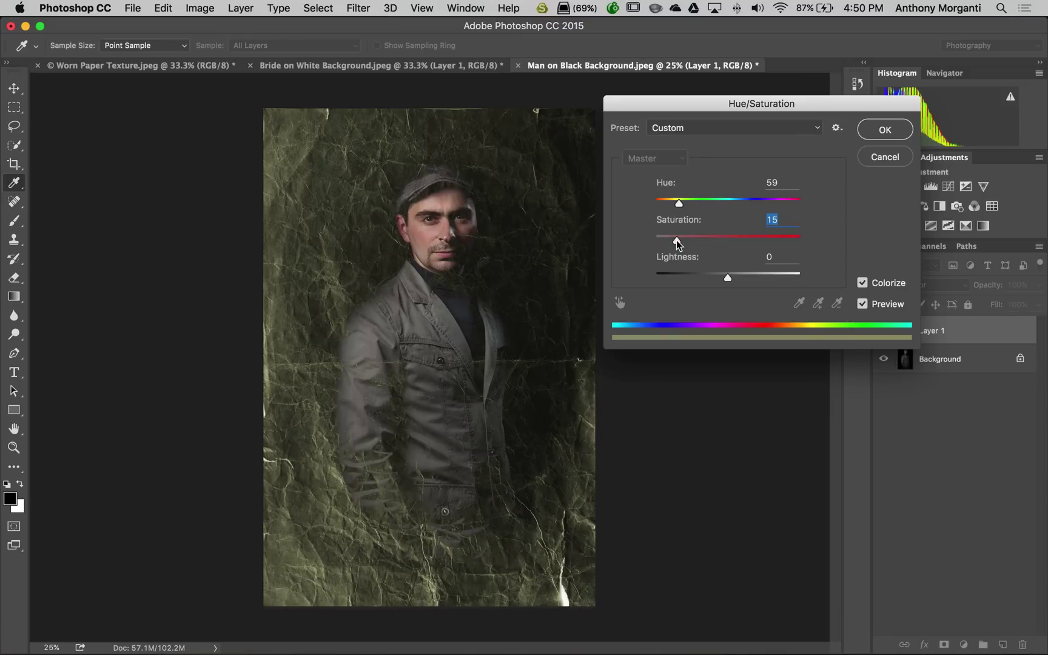
left_click_drag(727, 277, 719, 279)
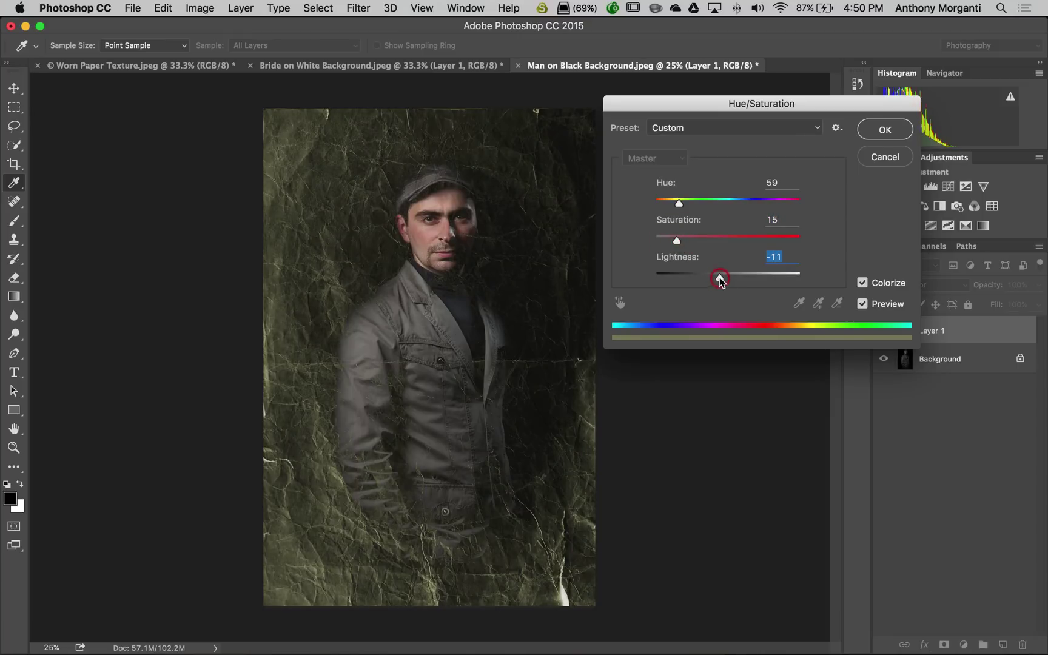
left_click(883, 129)
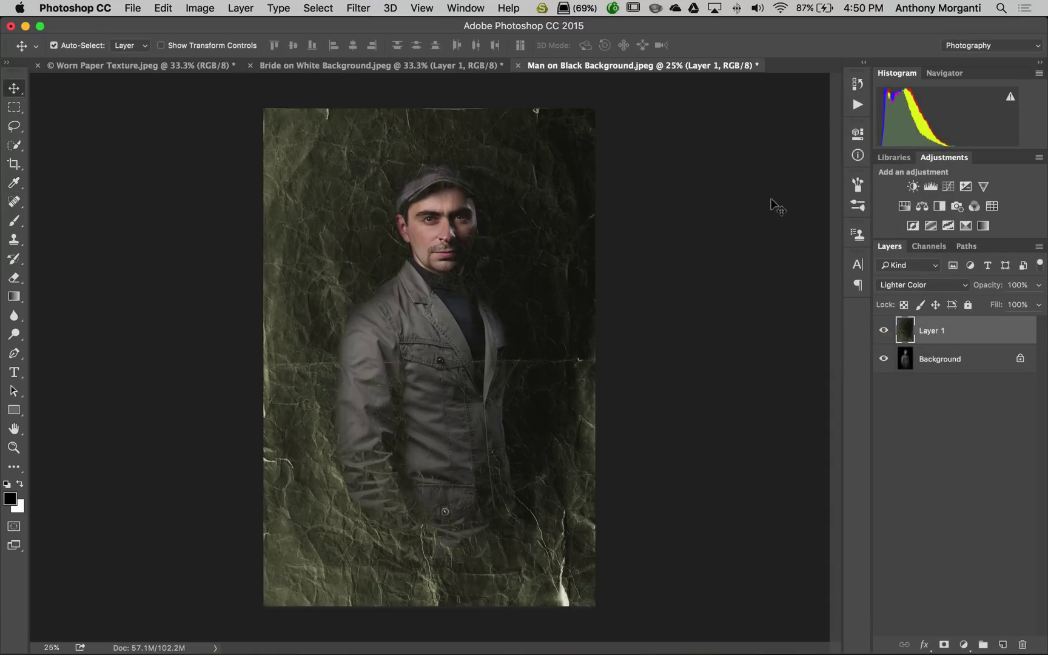
left_click(423, 66)
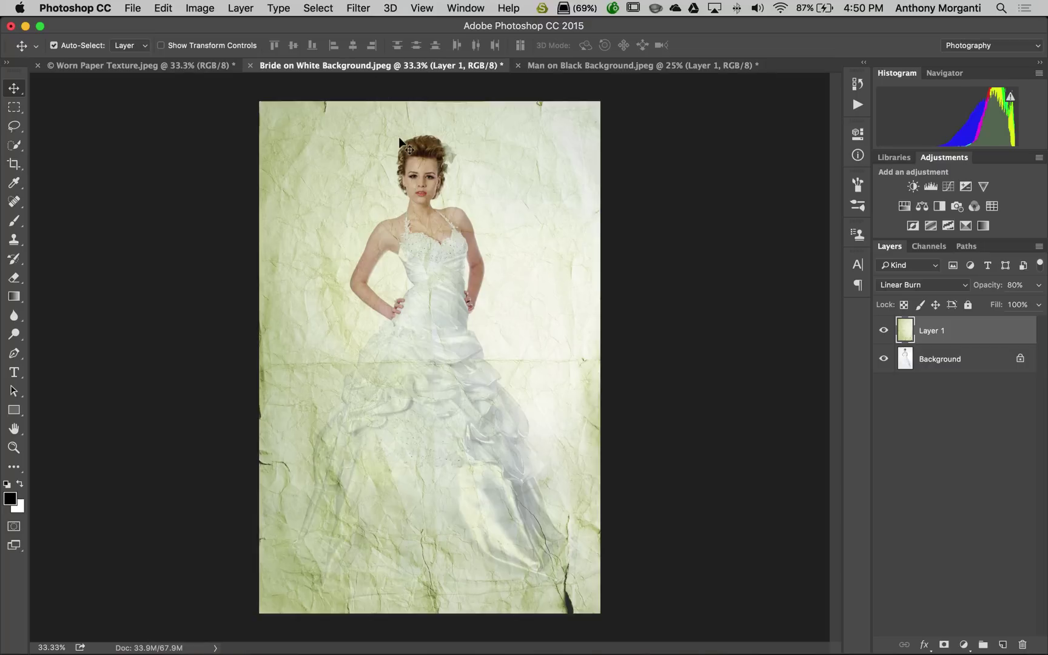
left_click(549, 65)
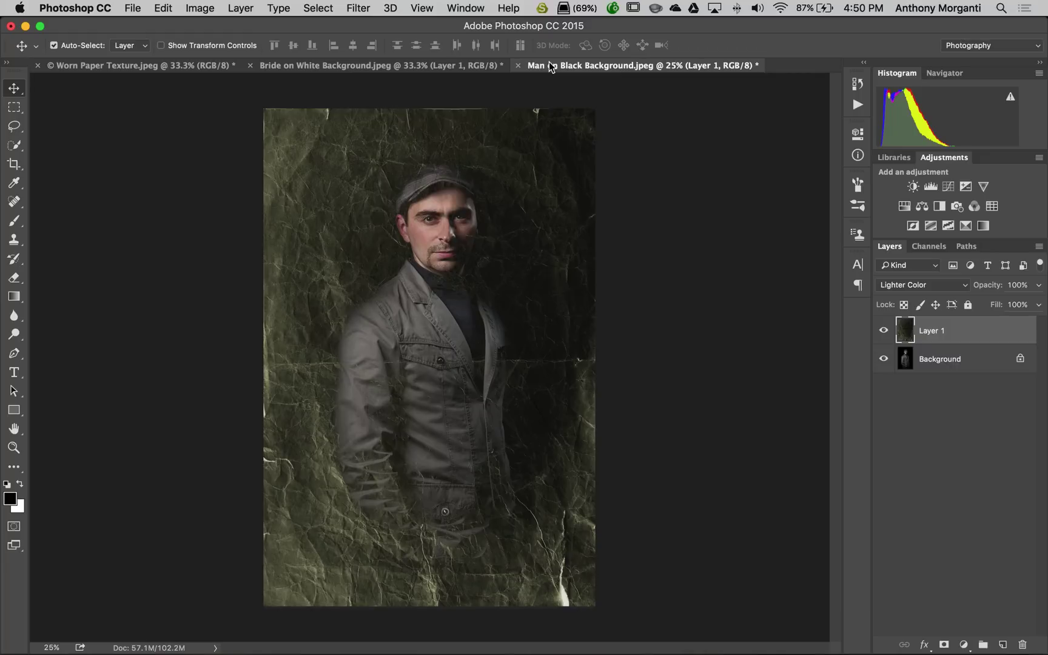